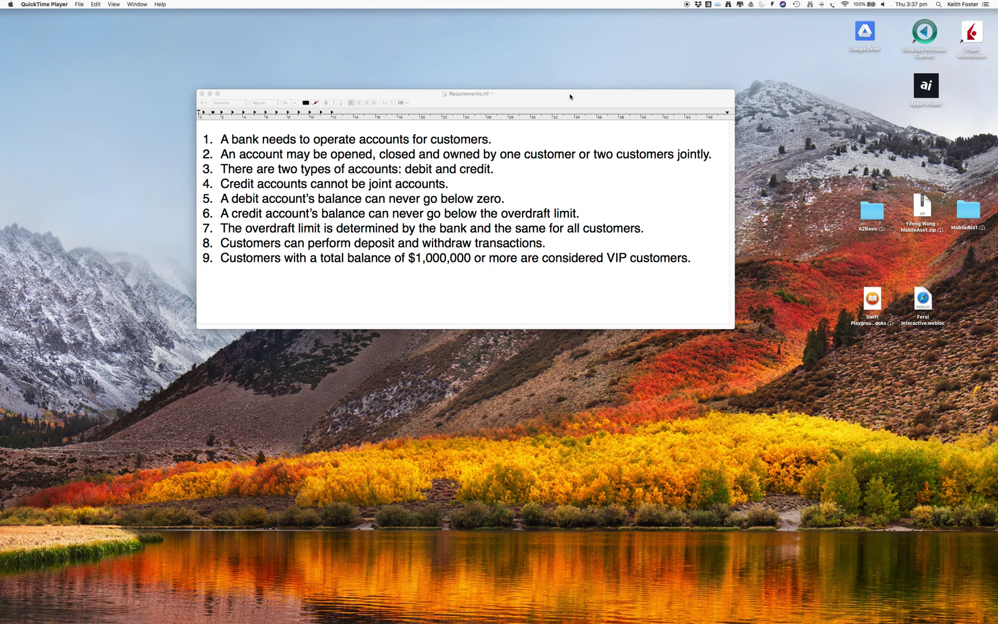
- Bring the Requirements.rtf window with its nine banking requirements to the front
click(567, 97)
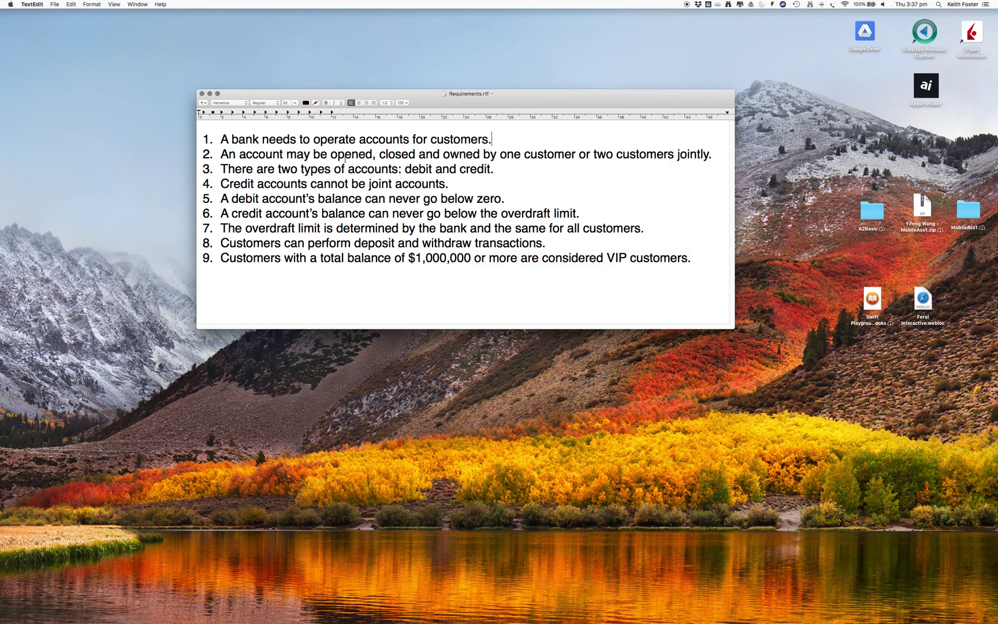
double_click(346, 157)
double_click(400, 157)
double_click(510, 155)
double_click(600, 155)
double_click(427, 183)
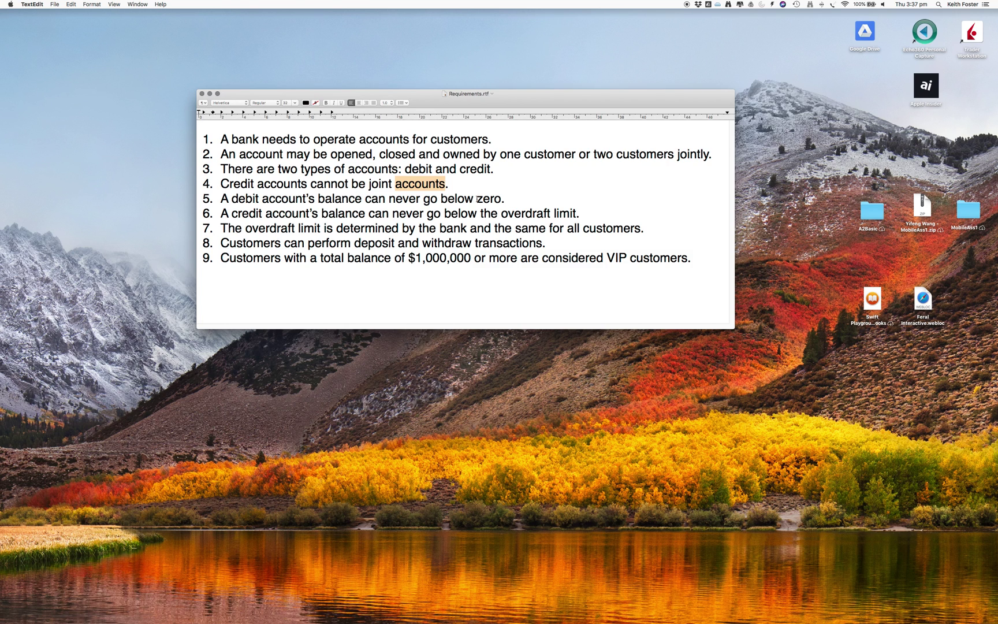
click(487, 199)
double_click(487, 198)
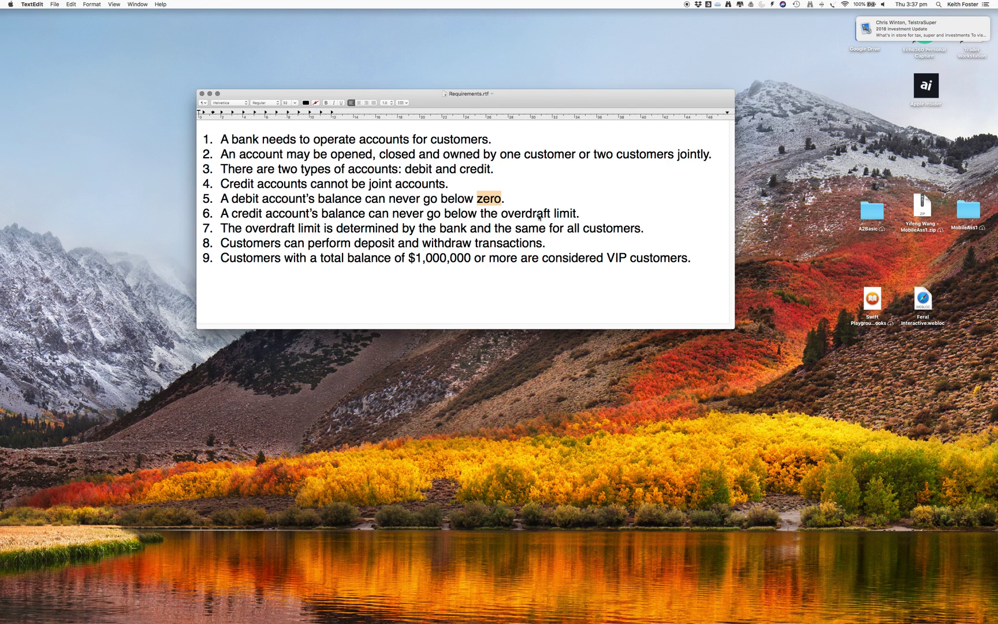
double_click(538, 215)
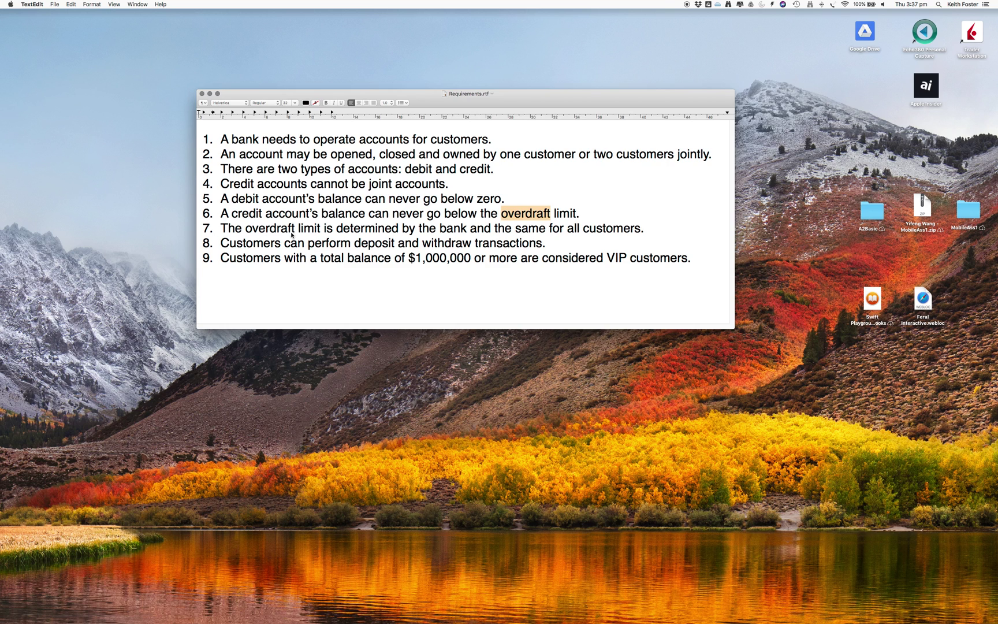
double_click(278, 230)
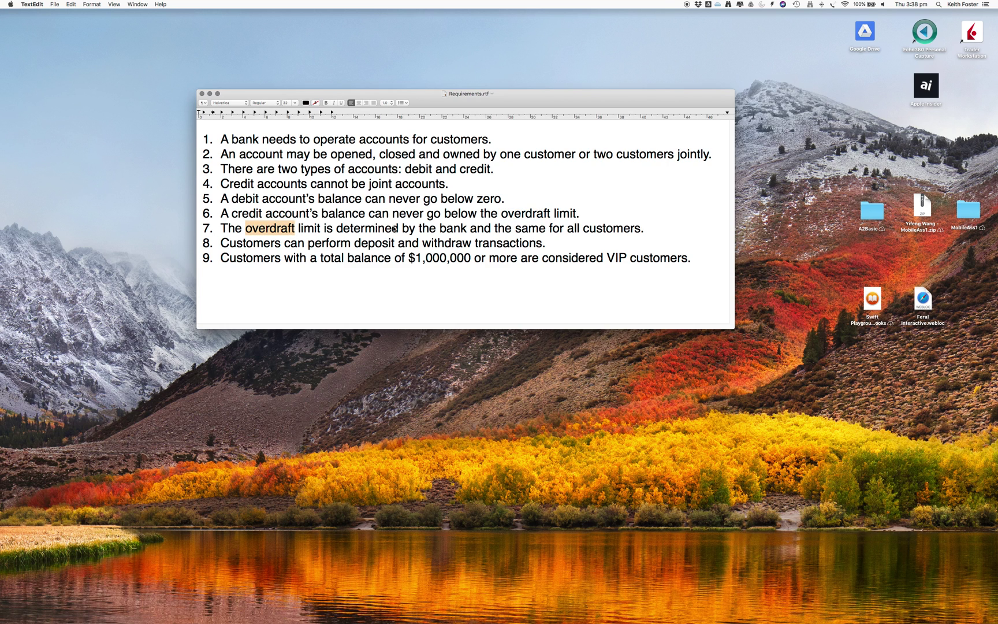
drag(515, 227, 607, 224)
click(607, 226)
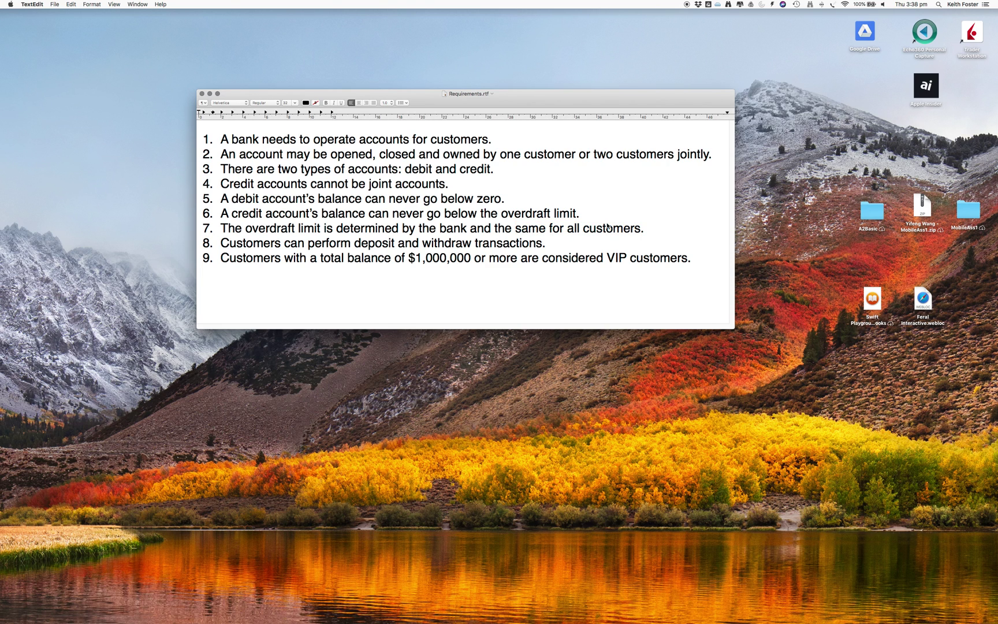
double_click(527, 243)
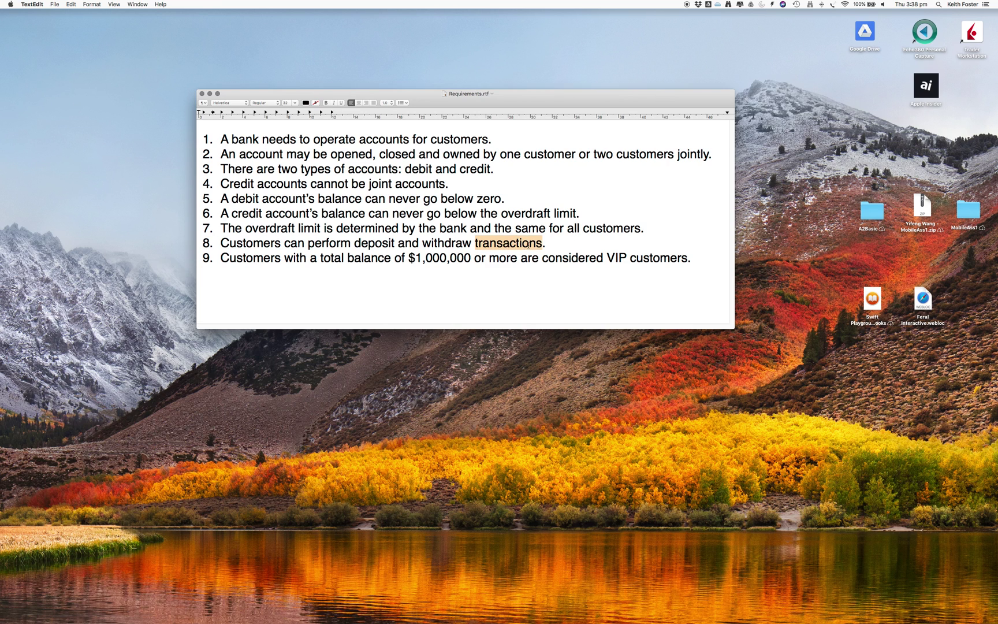
click(299, 259)
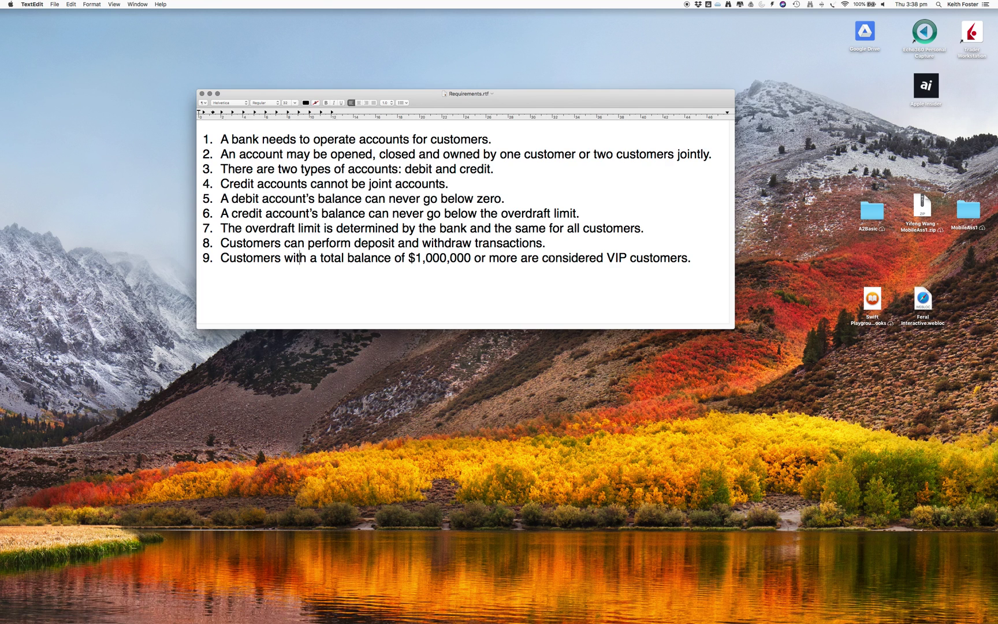
double_click(616, 257)
- Nudge the Requirements window higher and place Word Analysis.rtf directly beneath it
drag(519, 96, 523, 57)
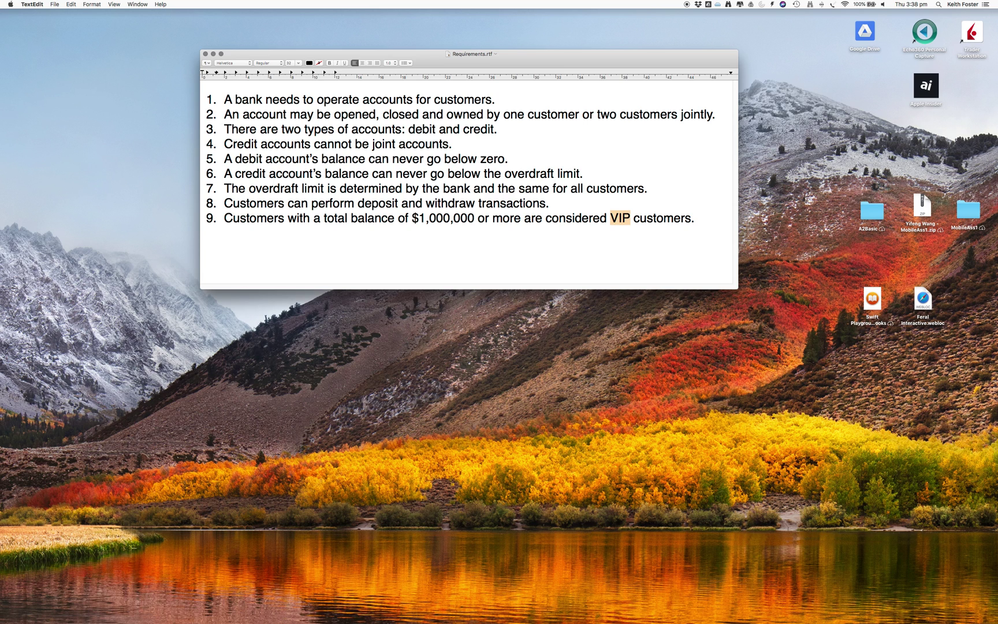
drag(997, 425, 350, 322)
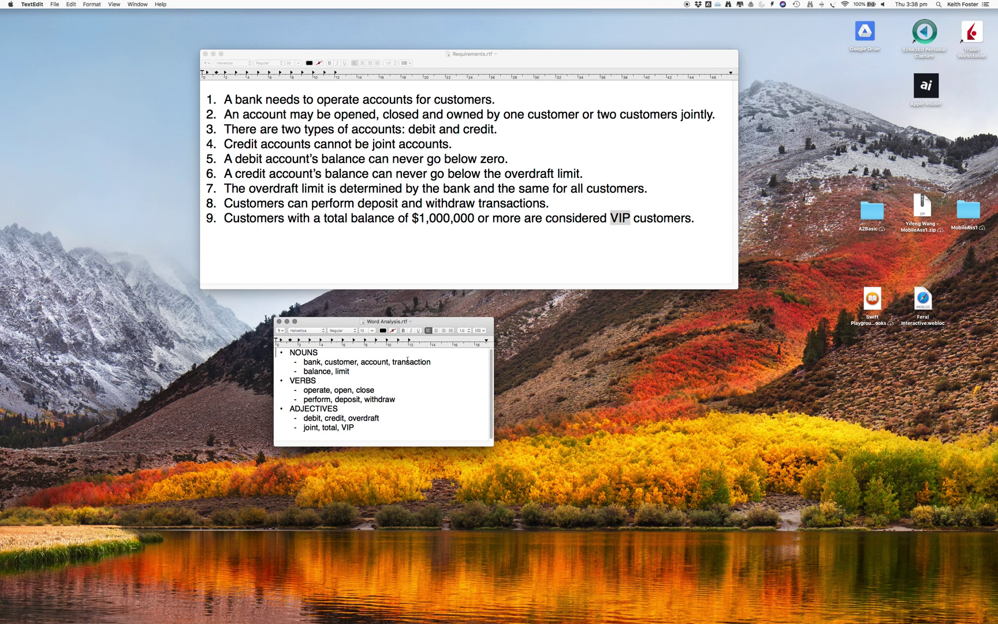
- Move up and enlarge the Word Analysis window, then set all its text to size 28
drag(462, 324, 459, 246)
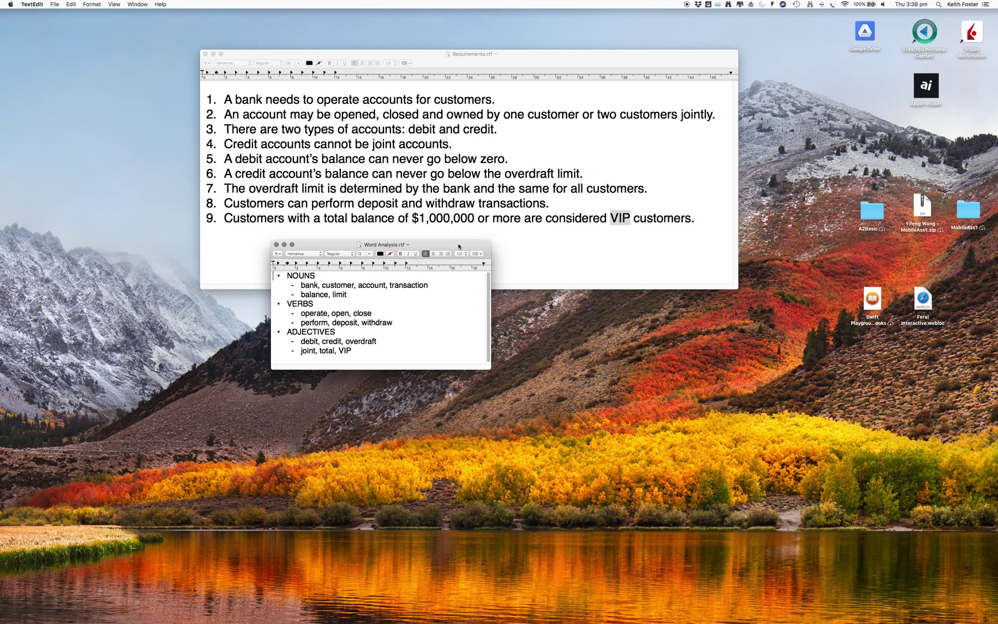
drag(491, 370, 615, 457)
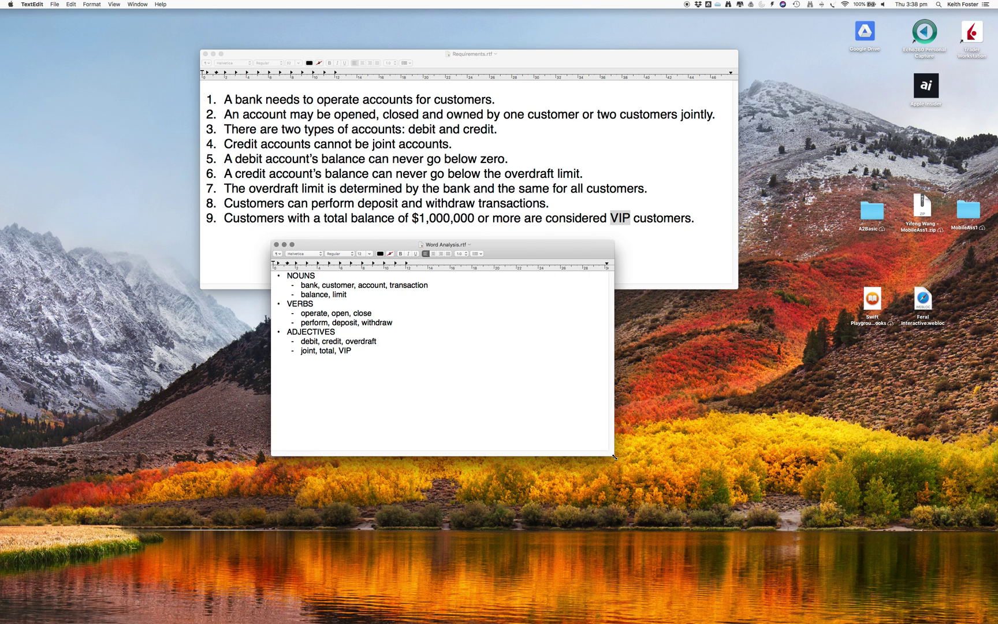
key(super+a)
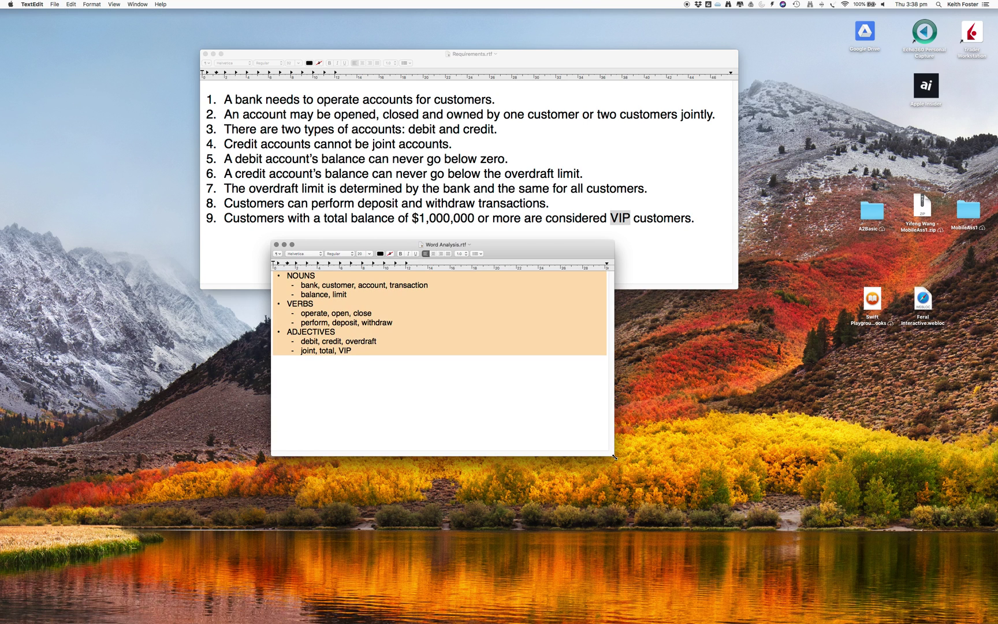
key(super+plus)
key(super+plus)
key(super+plus)
key(super+plus)
key(super+plus)
key(super+plus)
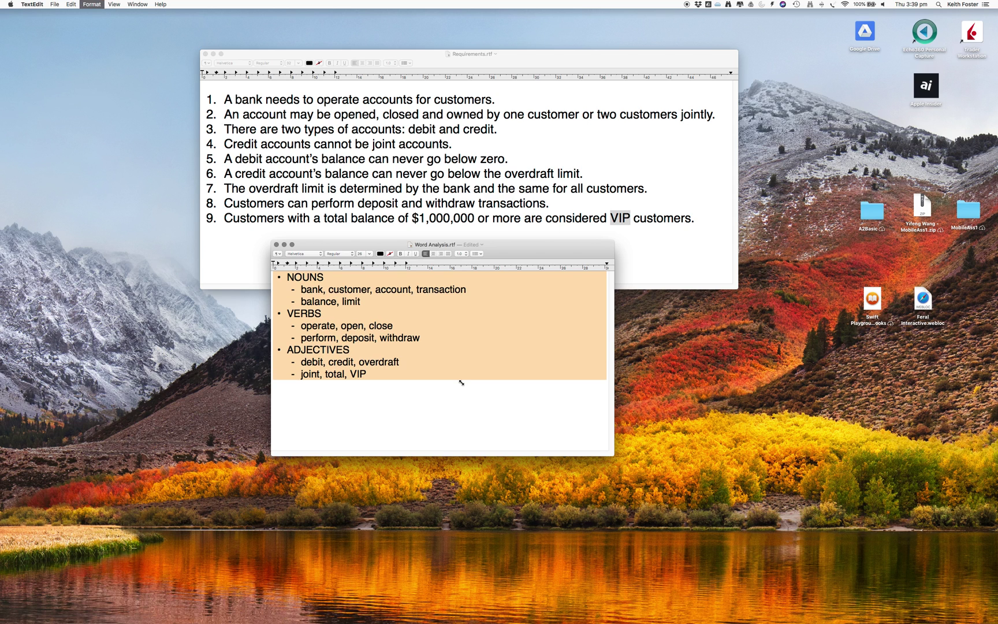
key(super+plus)
key(super+plus)
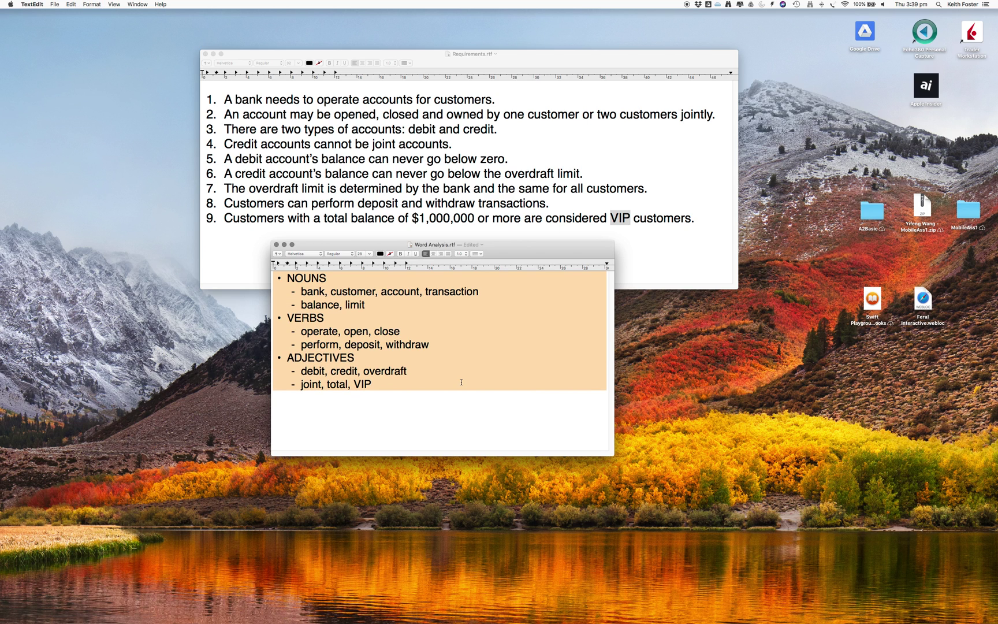
click(391, 309)
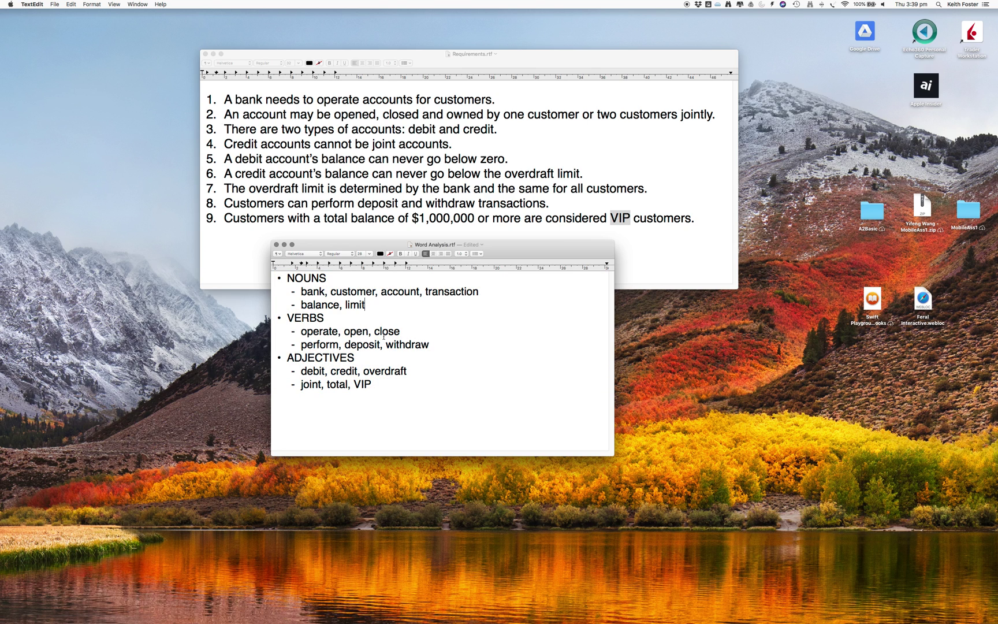
click(446, 345)
click(377, 383)
double_click(310, 373)
click(396, 384)
click(370, 299)
click(301, 331)
click(430, 344)
click(301, 371)
click(381, 385)
click(442, 345)
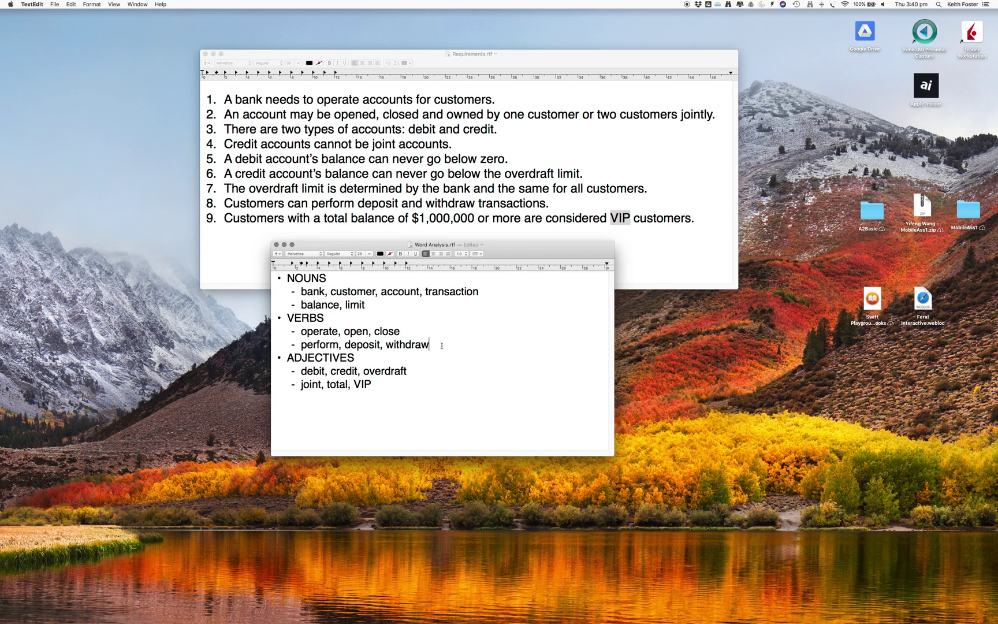